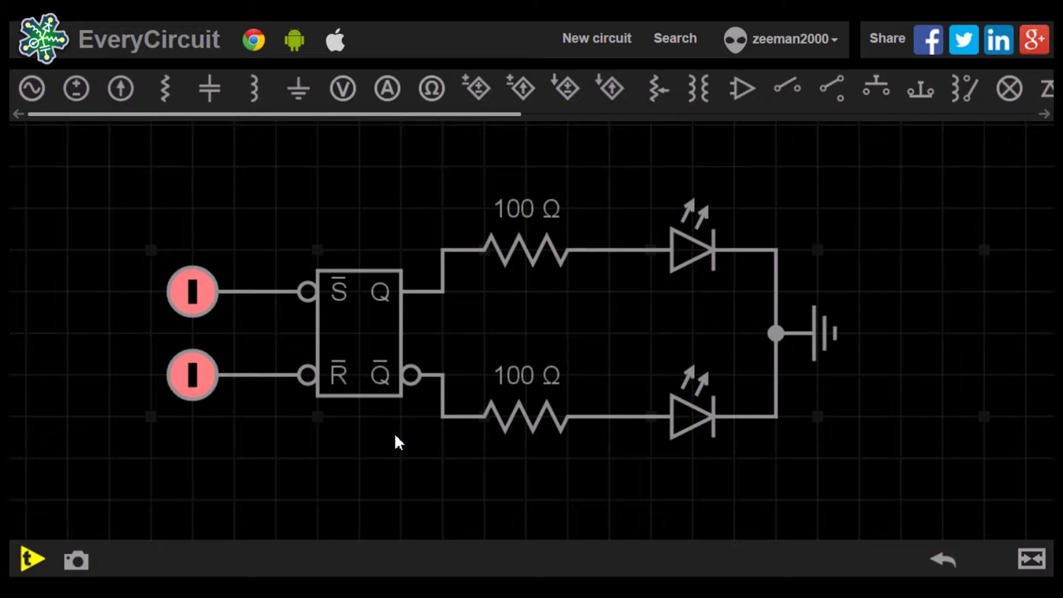
# Step: Run the simulation and pulse S̄ low then high, leaving the green LED lit at 27 mA
pyautogui.click(29, 557)
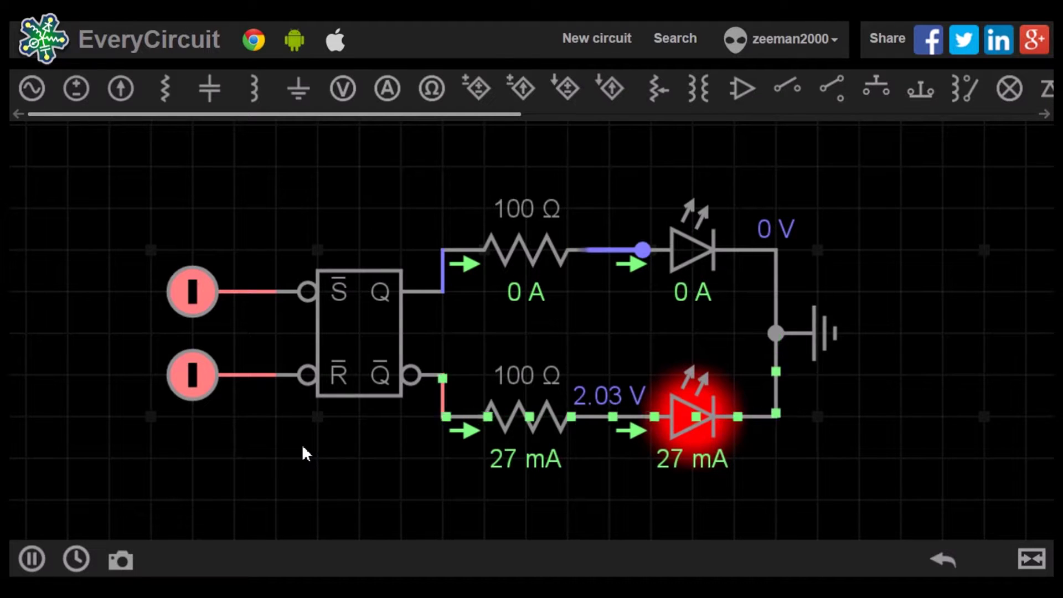
pyautogui.click(189, 290)
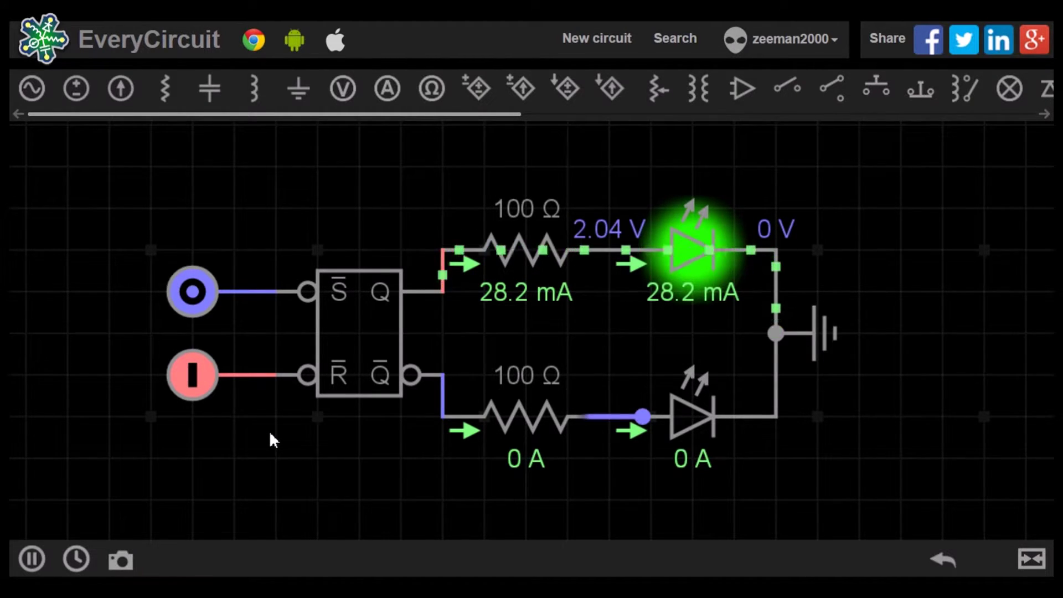
pyautogui.click(202, 289)
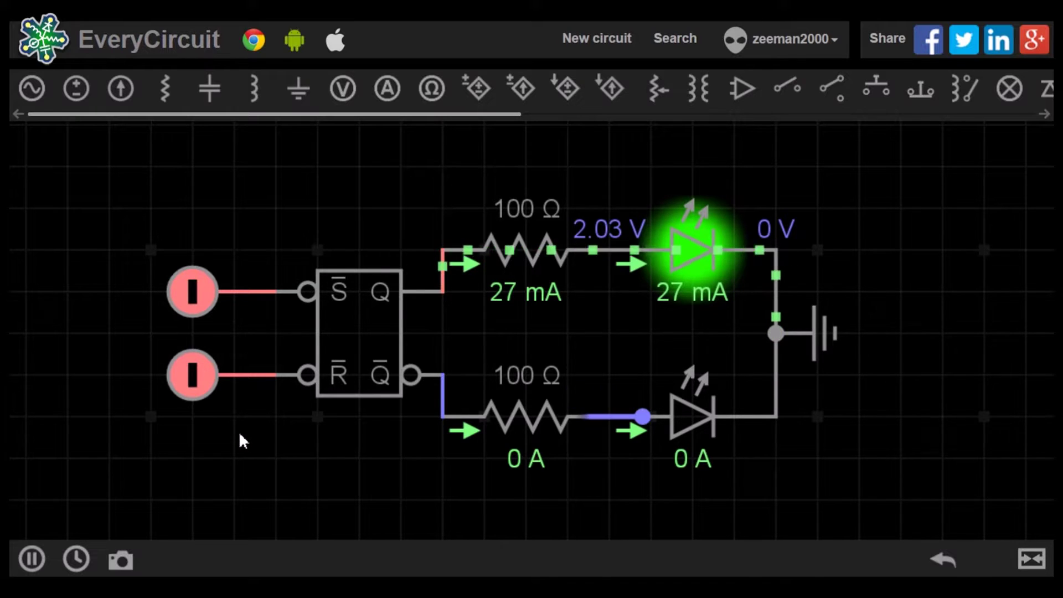
# Step: Pulse R̄ low and back high, then hold both R̄ and S̄ at 0 so both LEDs light
pyautogui.click(201, 372)
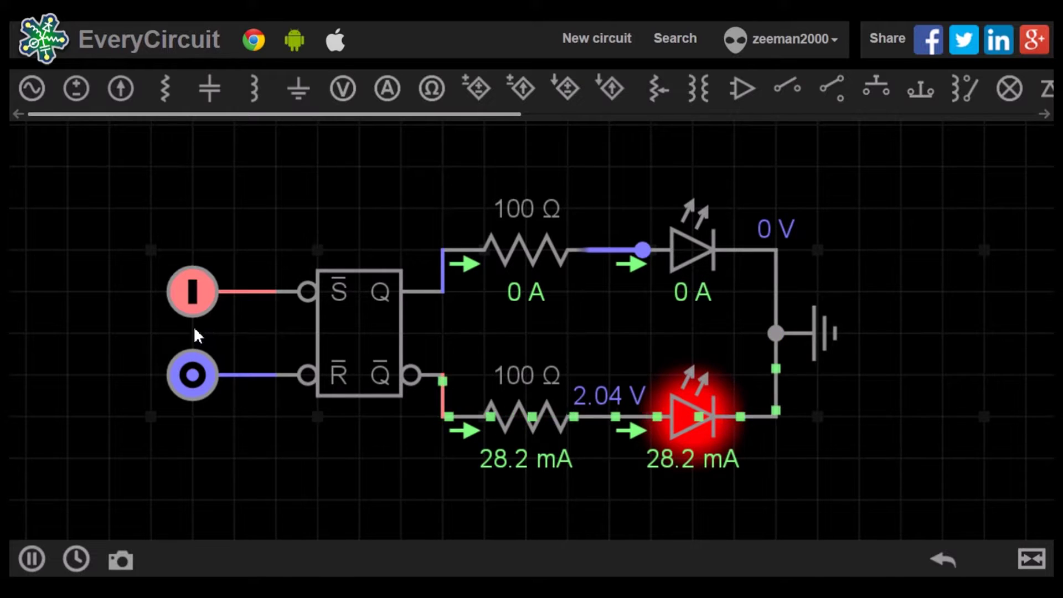
pyautogui.click(186, 362)
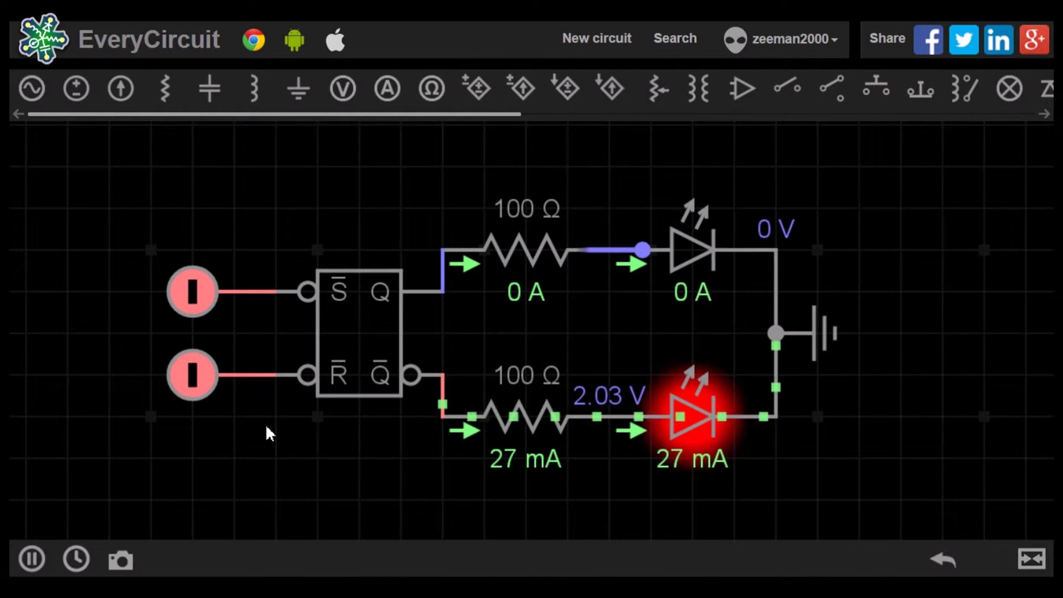
pyautogui.click(195, 392)
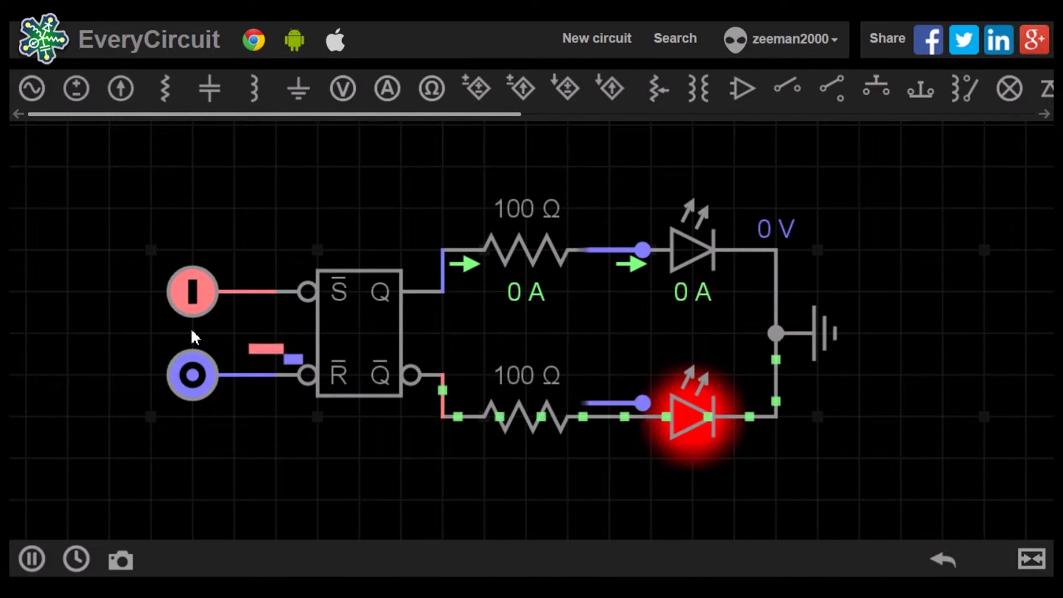
pyautogui.click(188, 298)
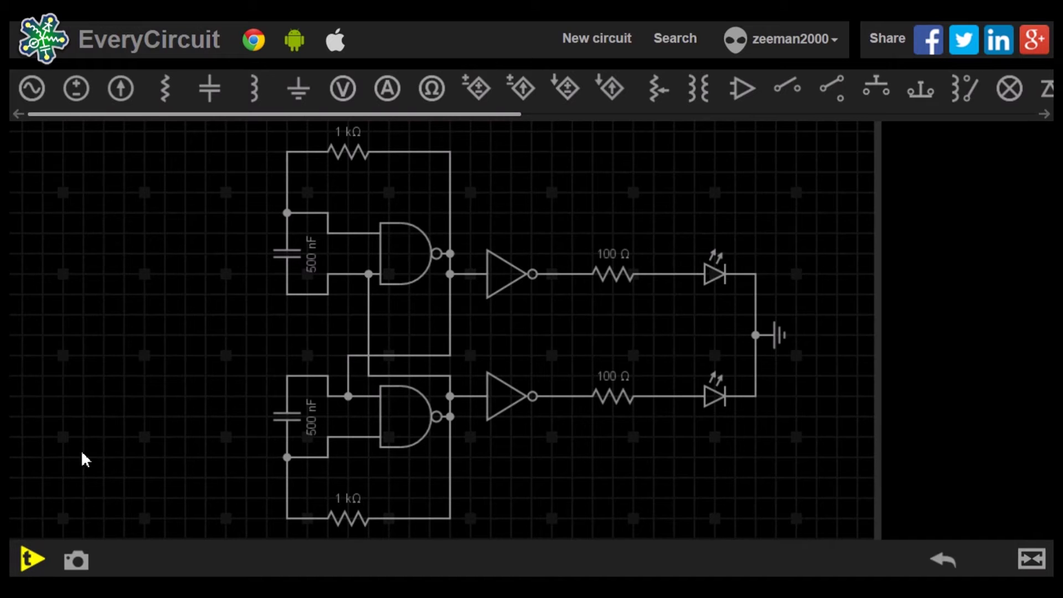
# Step: Start the oscillator simulation so the green and red LEDs flash alternately
pyautogui.click(27, 557)
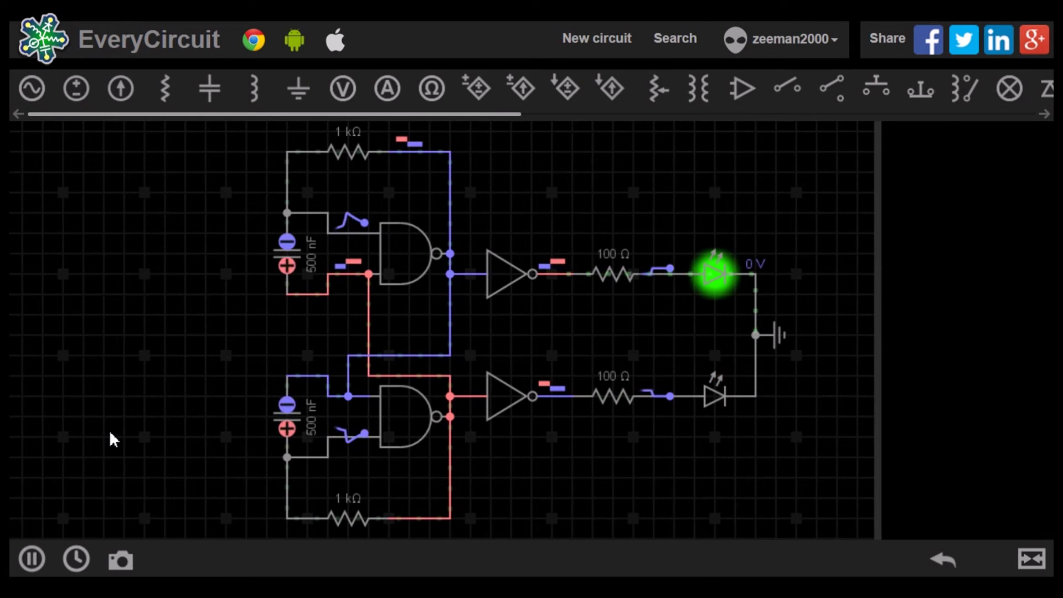
# Step: Pause, then lower the bottom capacitor from 500 nF to 200 nF and the top one to about 208 nF
pyautogui.click(32, 559)
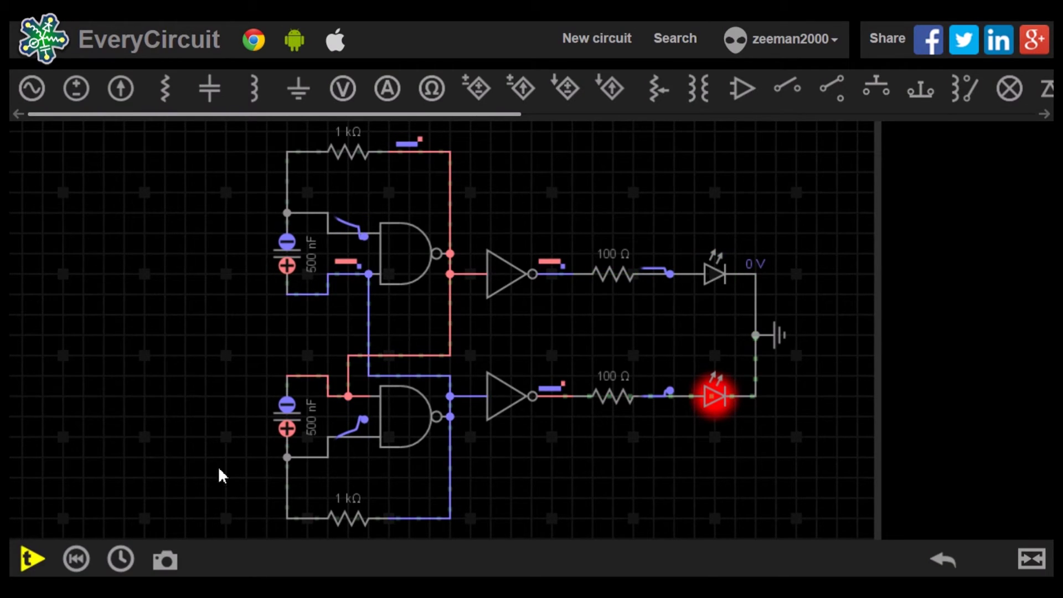
pyautogui.click(287, 421)
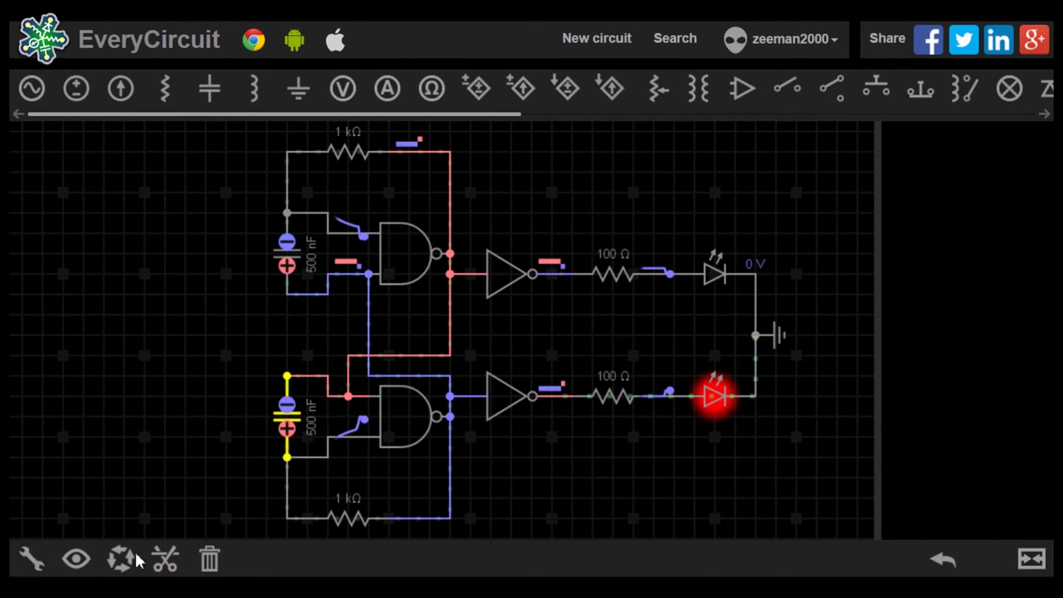
pyautogui.click(31, 558)
pyautogui.moveTo(1011, 499); pyautogui.dragTo(968, 514)
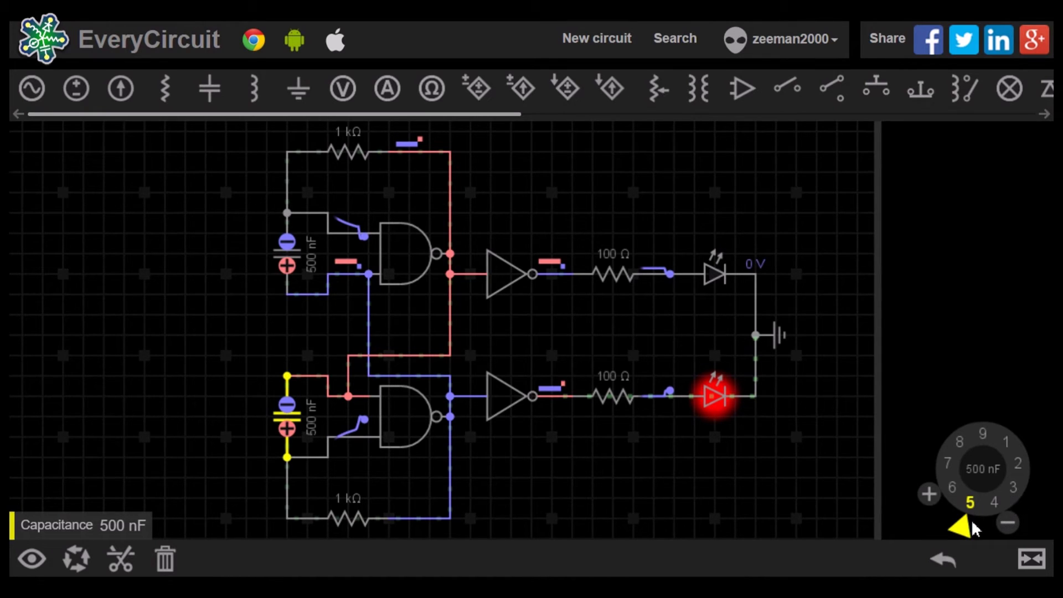
pyautogui.click(976, 525)
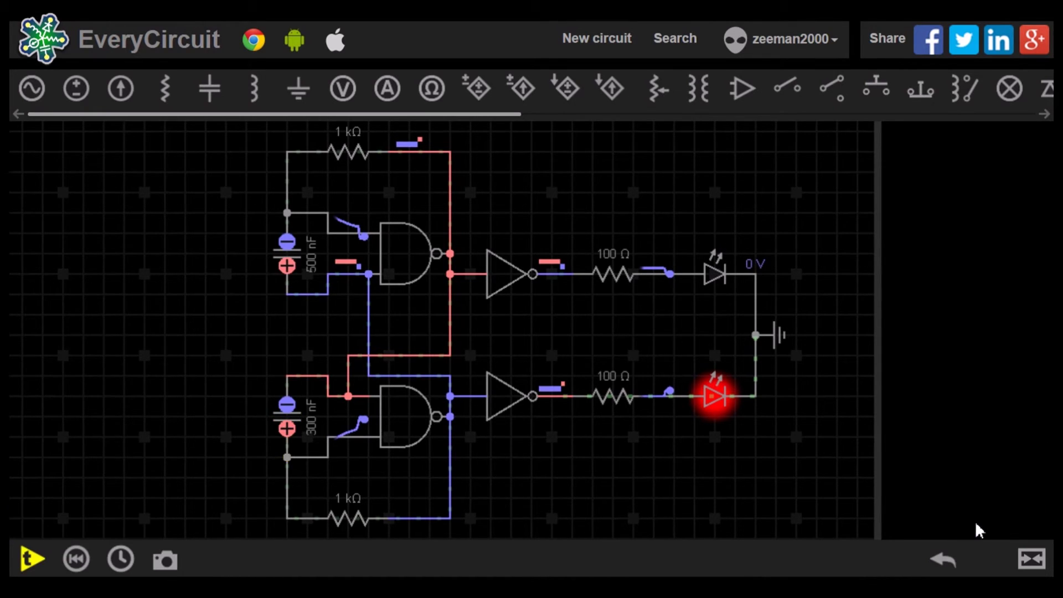
pyautogui.click(286, 417)
pyautogui.click(31, 558)
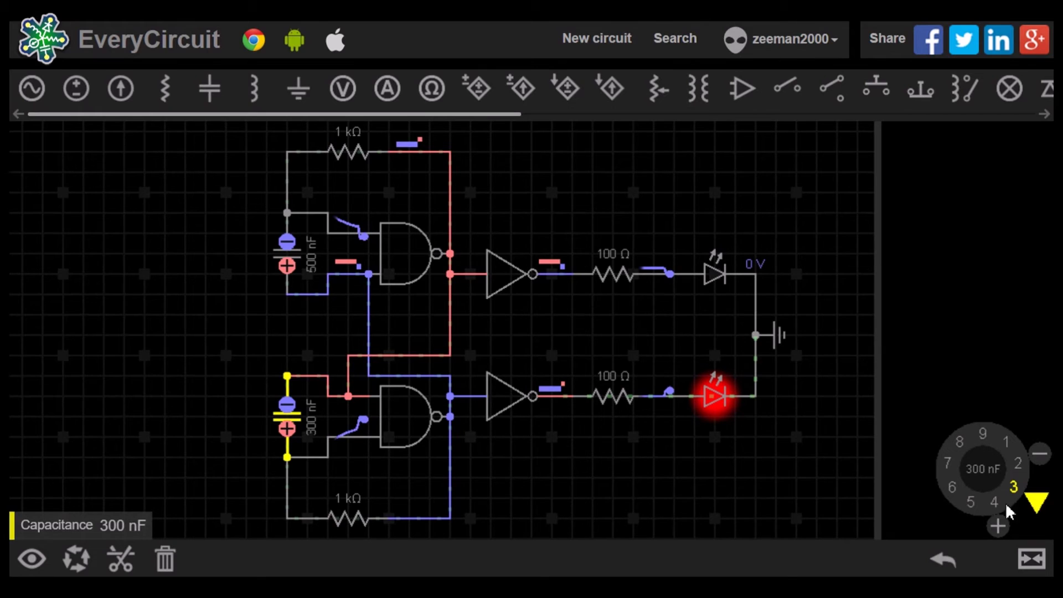
pyautogui.moveTo(1045, 497); pyautogui.dragTo(1044, 458)
pyautogui.click(313, 267)
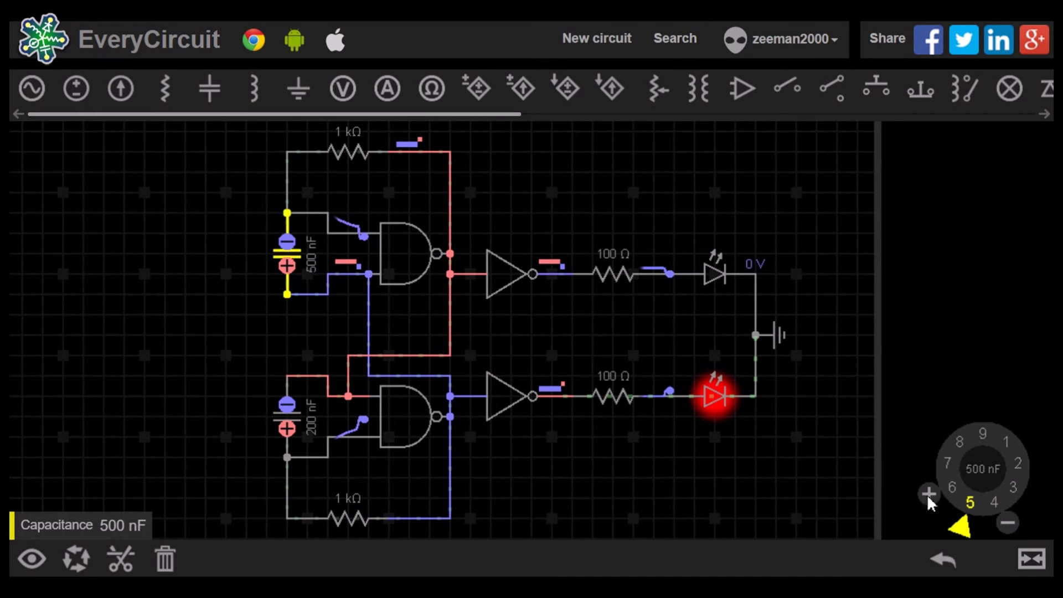
pyautogui.moveTo(960, 526); pyautogui.dragTo(1044, 460)
# Step: Run briefly with the faster capacitors, pause with green lit, and inspect each inverter's output wire
pyautogui.click(31, 559)
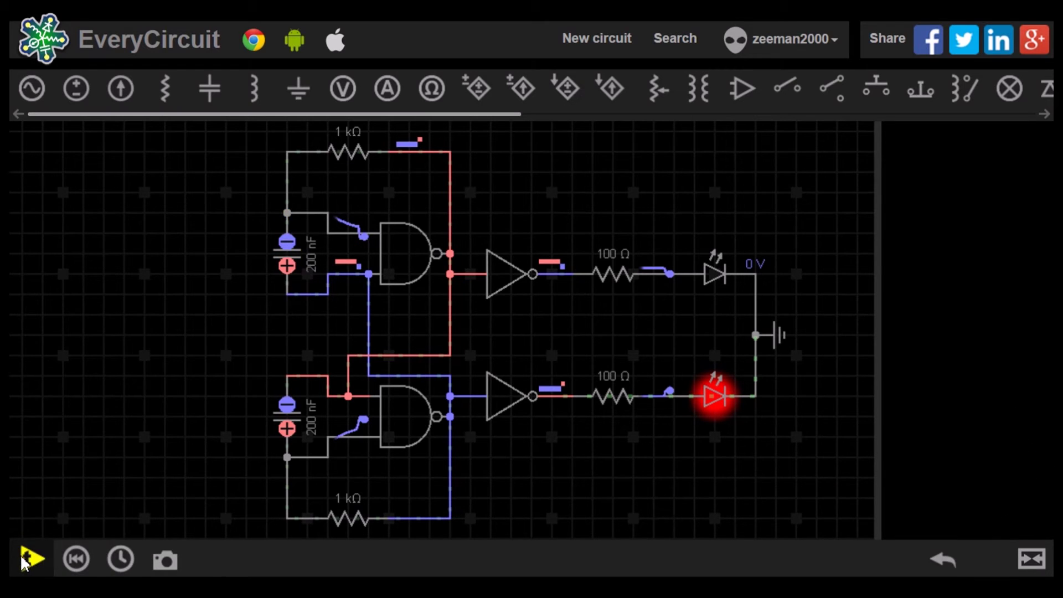
pyautogui.click(24, 555)
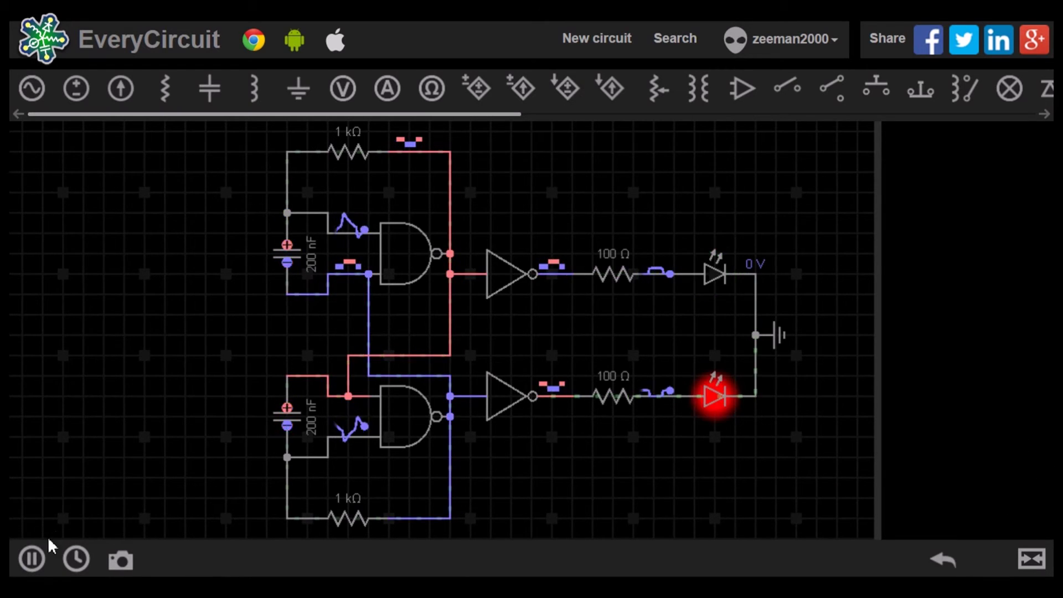
pyautogui.click(31, 559)
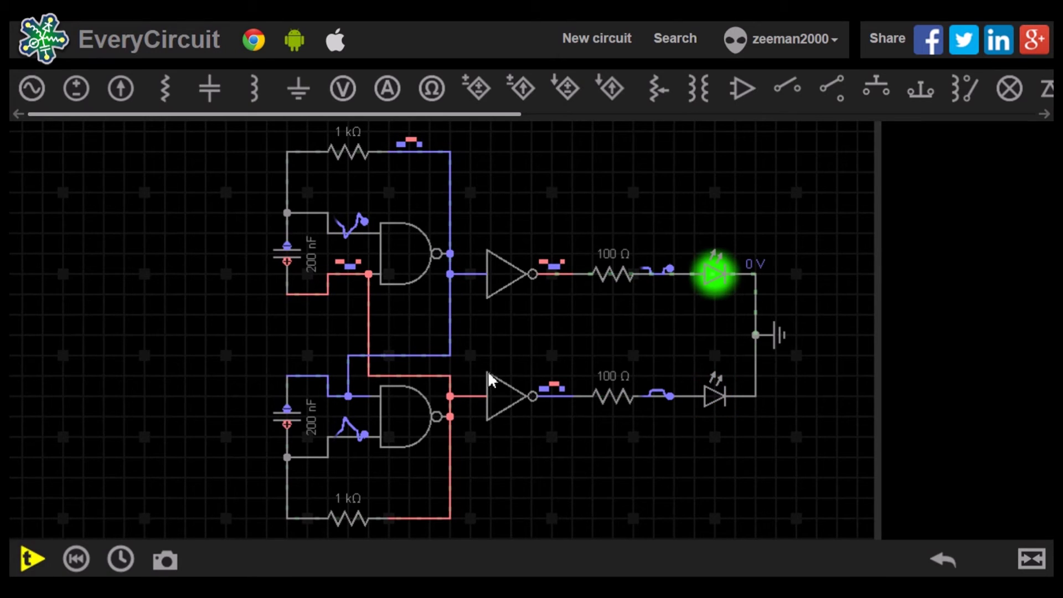
pyautogui.click(562, 274)
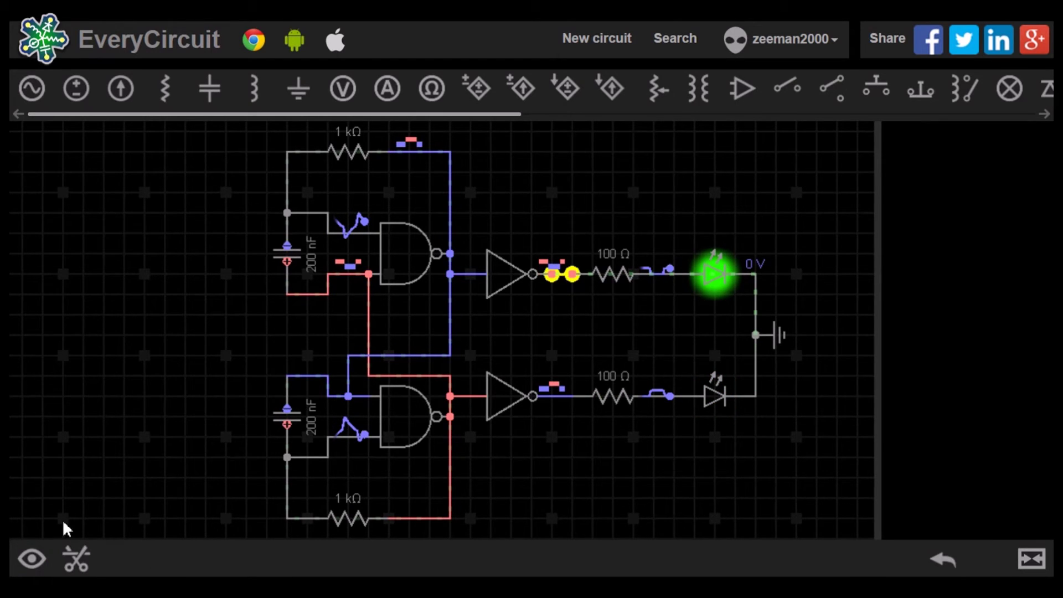
pyautogui.click(521, 446)
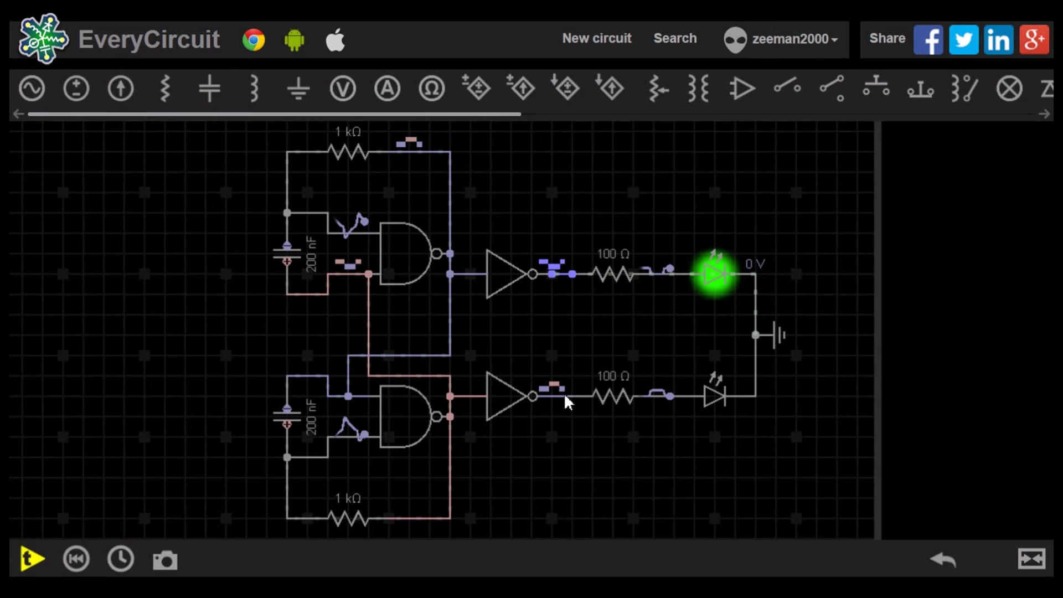
pyautogui.click(565, 396)
# Step: Raise the lower and upper timing capacitors from 200 nF back to 500 nF, then deselect
pyautogui.click(287, 416)
pyautogui.click(32, 559)
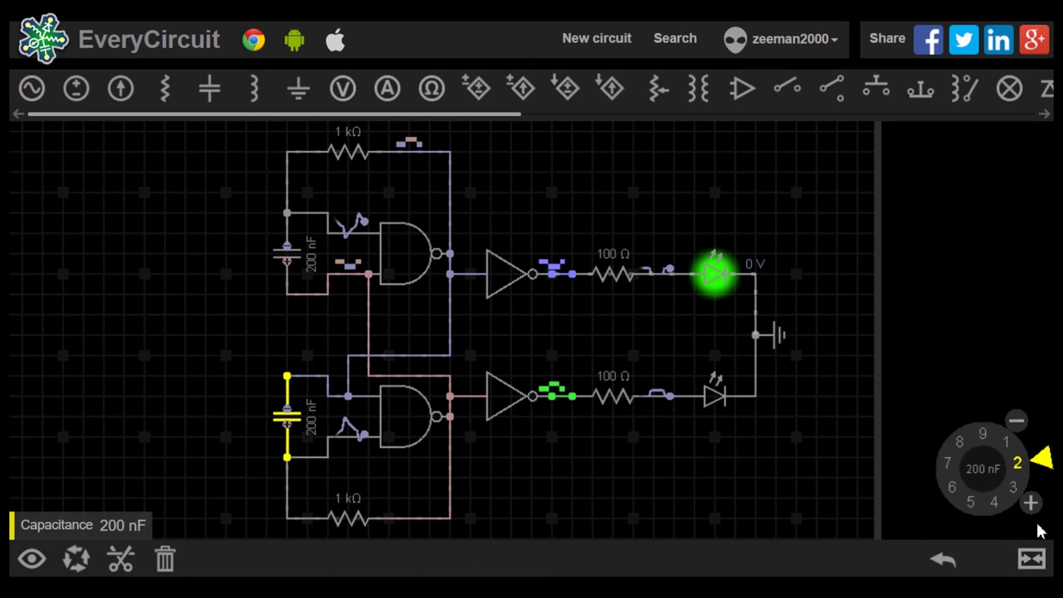
pyautogui.moveTo(1055, 469)
pyautogui.mouseDown()
pyautogui.moveTo(1037, 493)
pyautogui.moveTo(926, 514)
pyautogui.mouseUp()
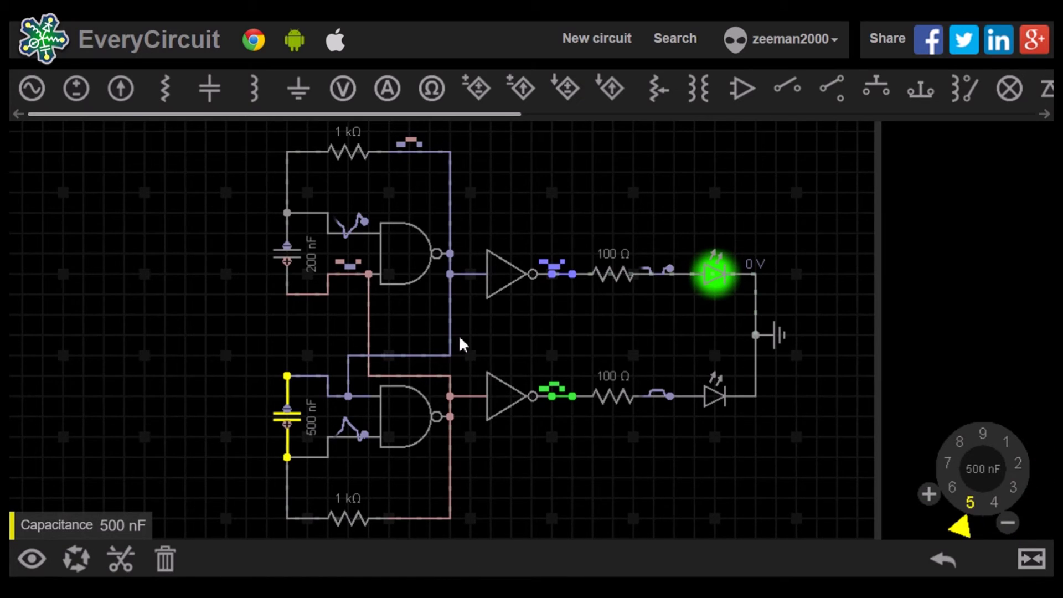
pyautogui.click(292, 251)
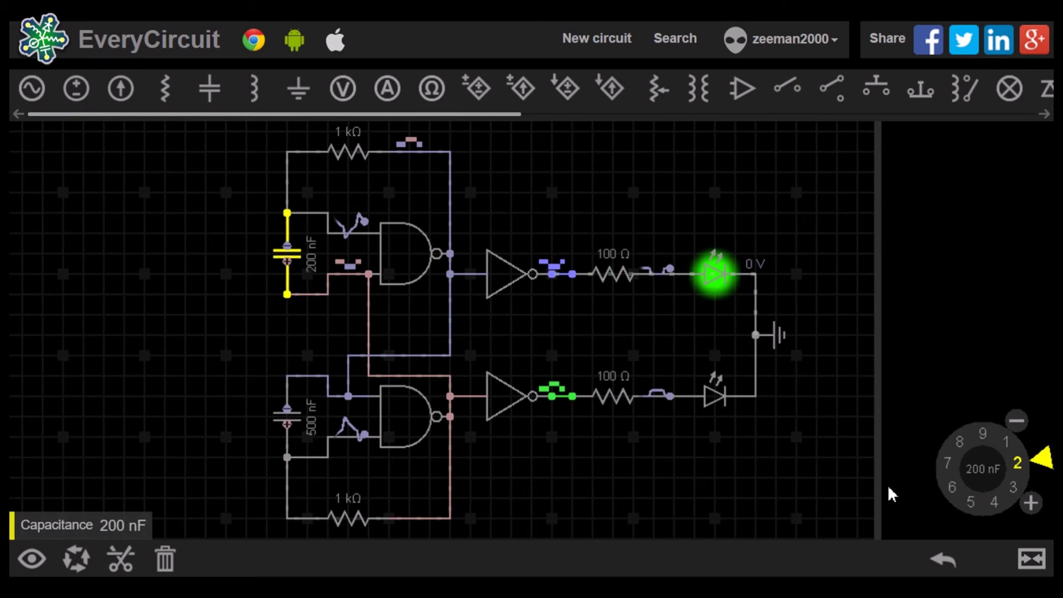
pyautogui.click(970, 501)
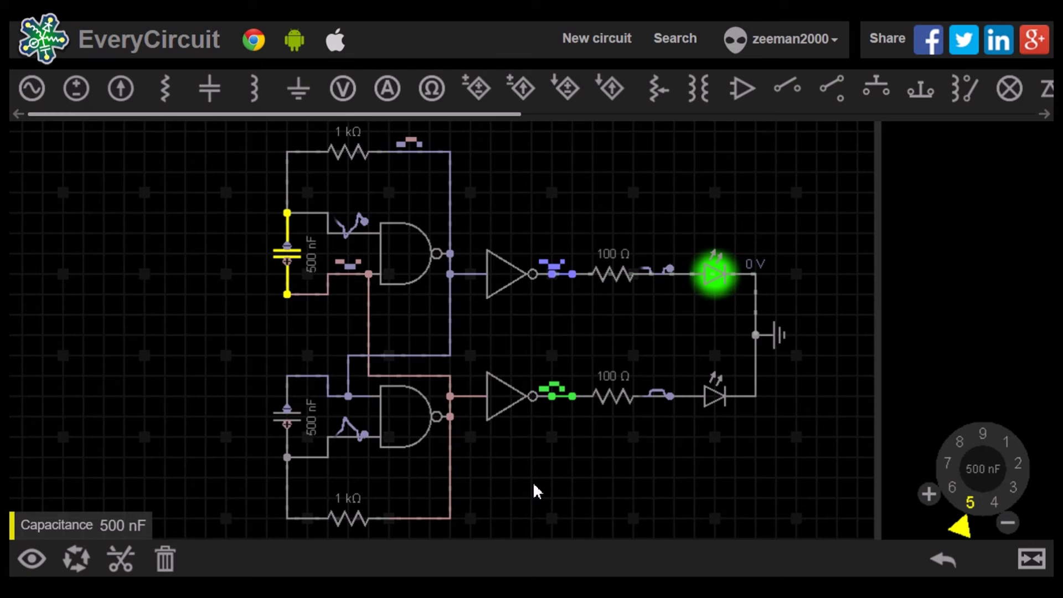
pyautogui.click(226, 324)
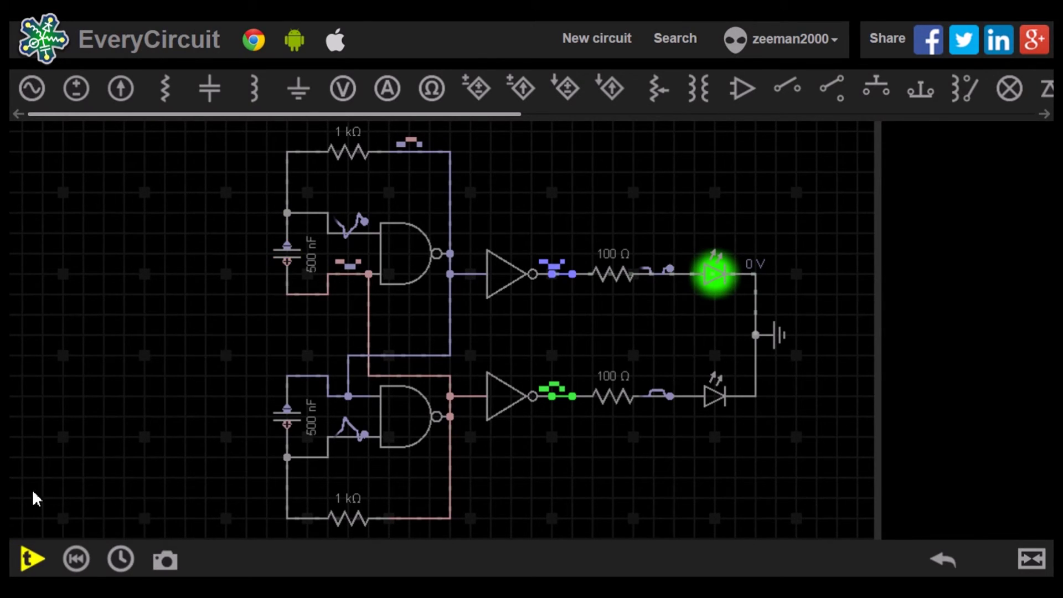
# Step: Run the simulation, split the two LED outputs into stacked 0–5 V traces, and pan the circuit below them
pyautogui.click(25, 557)
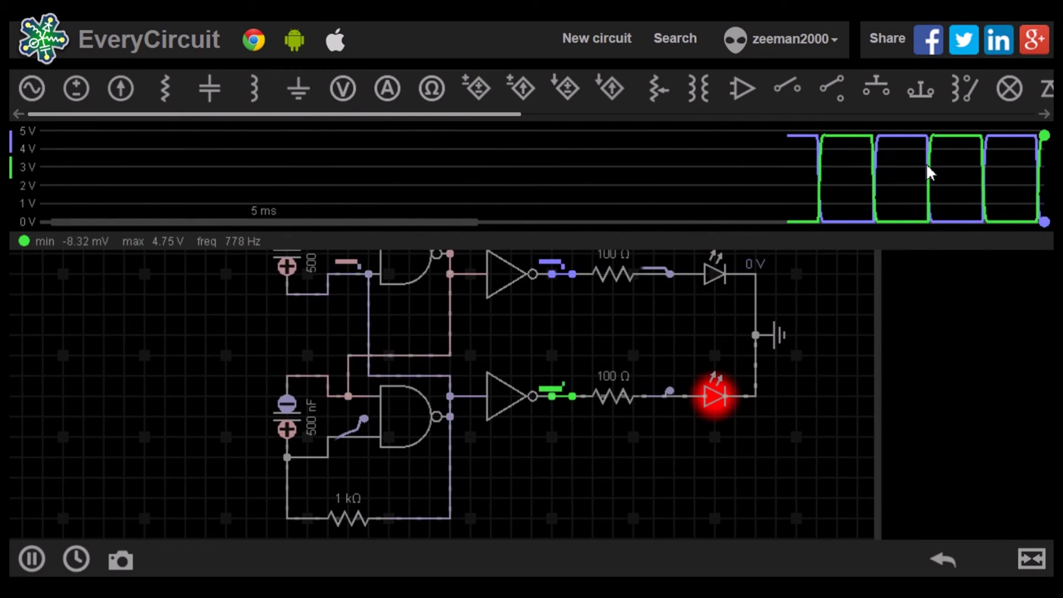
pyautogui.click(923, 202)
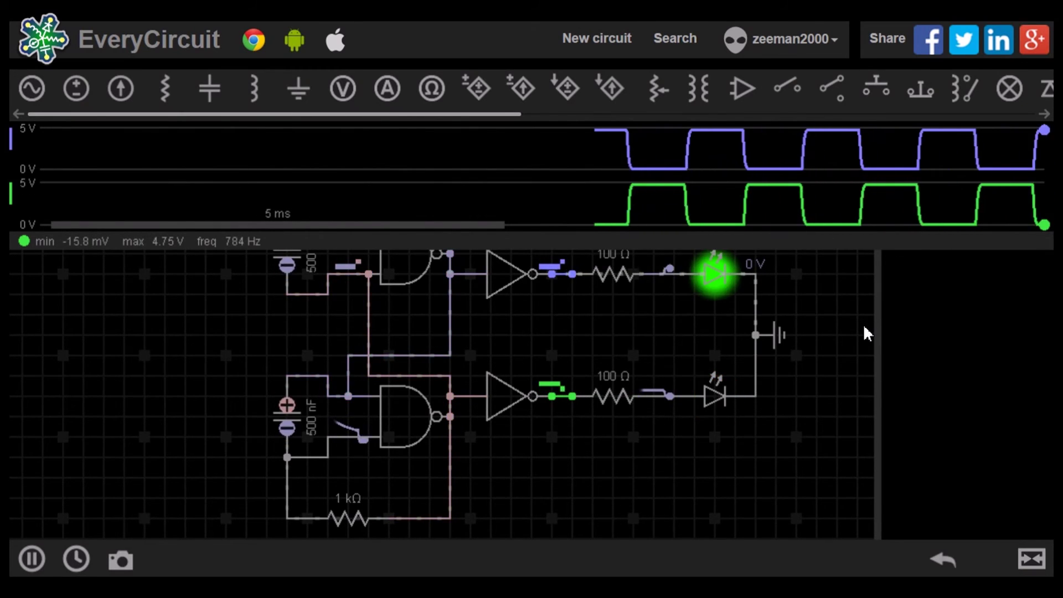
pyautogui.moveTo(848, 344); pyautogui.dragTo(845, 412)
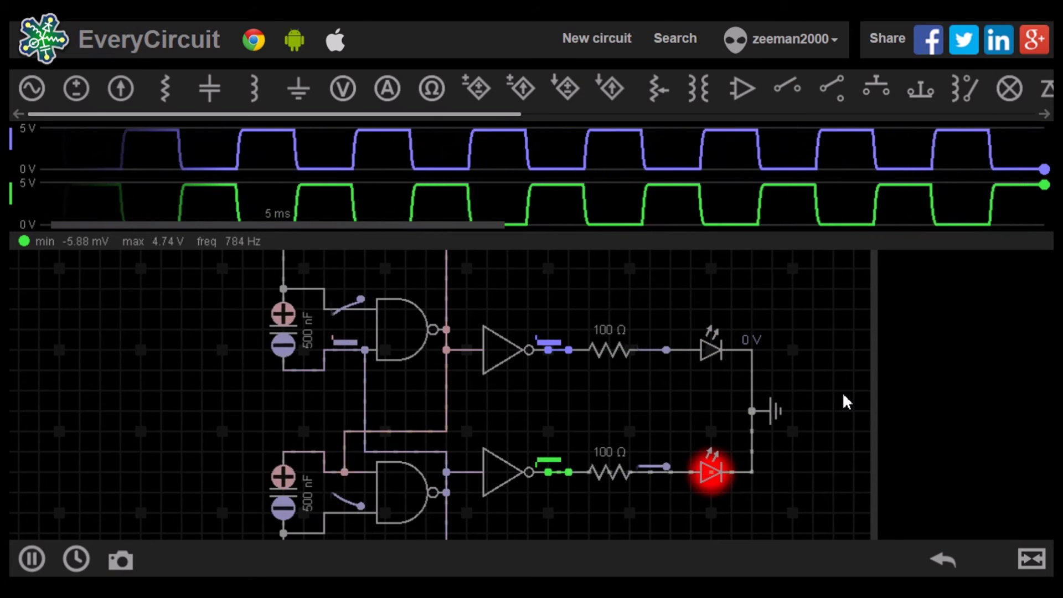
# Step: Zoom out and center the whole circuit beneath the two 784 Hz square-wave traces
pyautogui.scroll(-2, 806, 384)
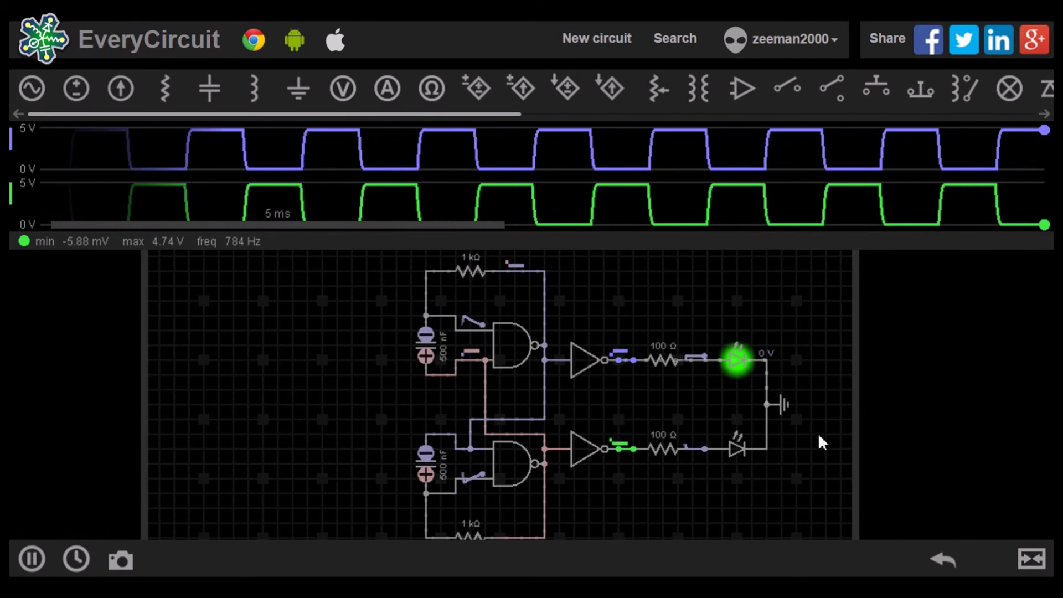
pyautogui.moveTo(813, 446); pyautogui.dragTo(783, 441)
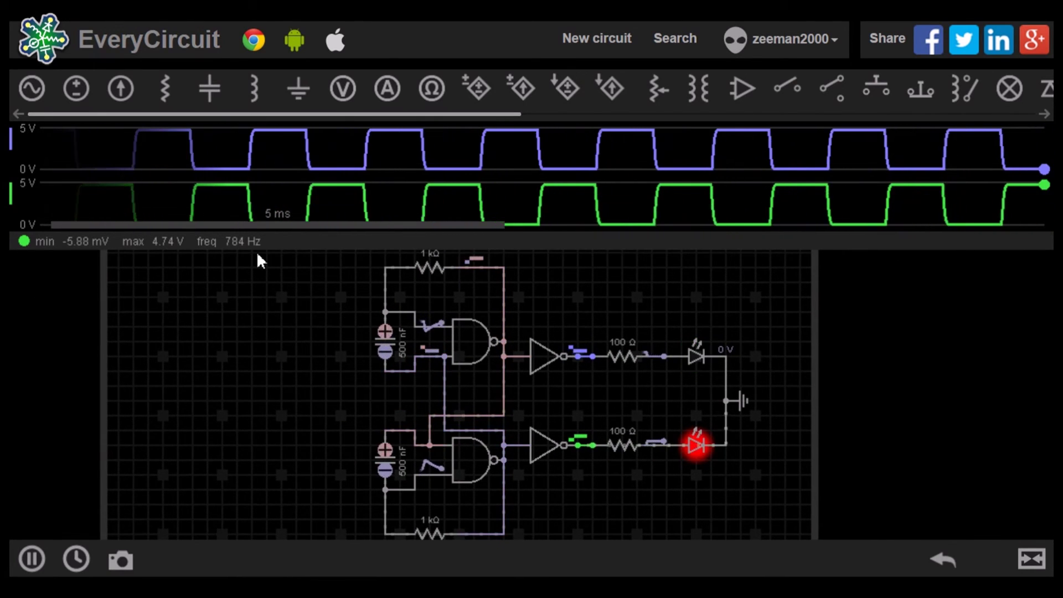